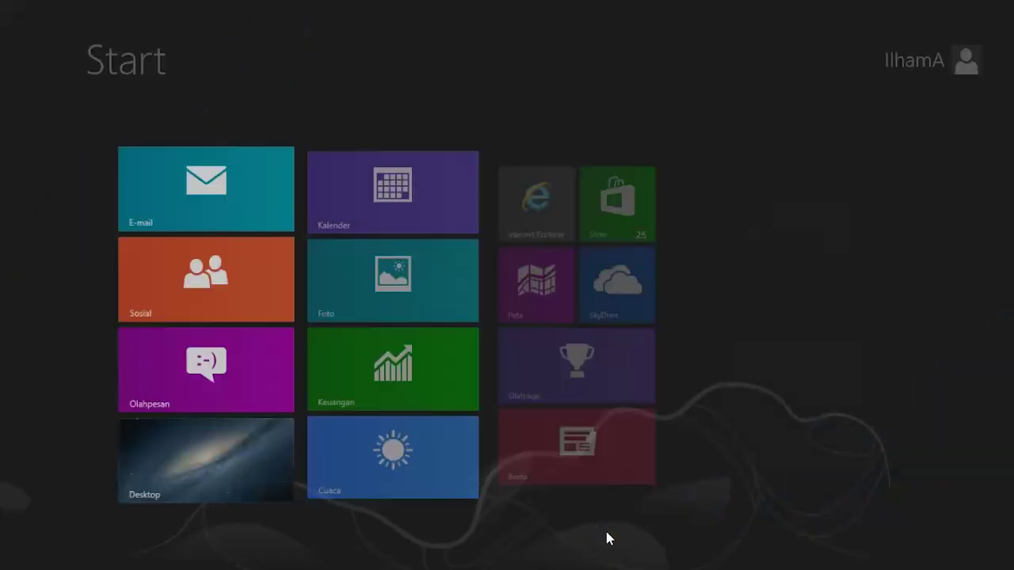
Launch Adobe Audition and import Tulus - Sepatu.mp3 from the Music folder on the D: drive
{"action": "type", "text": "au"}
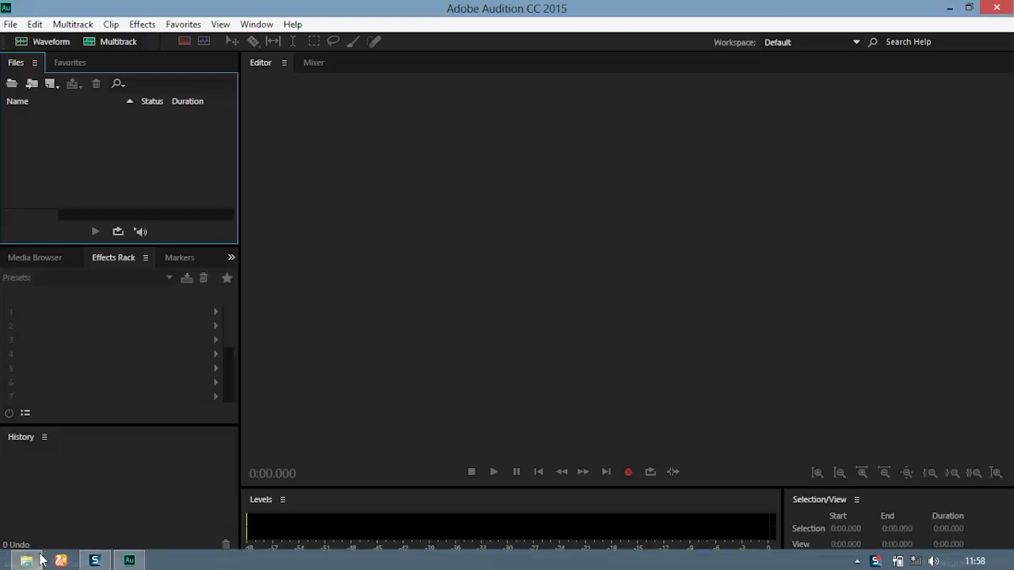
{"action": "left_click", "coordinate": [26, 560]}
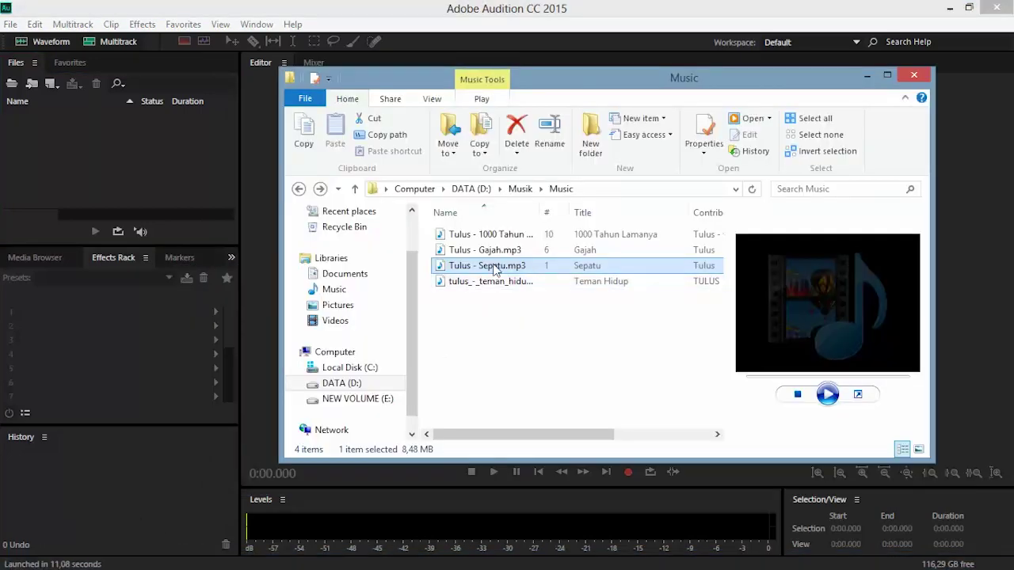
{"action": "left_click_drag", "start_coordinate": [495, 269], "coordinate": [139, 174]}
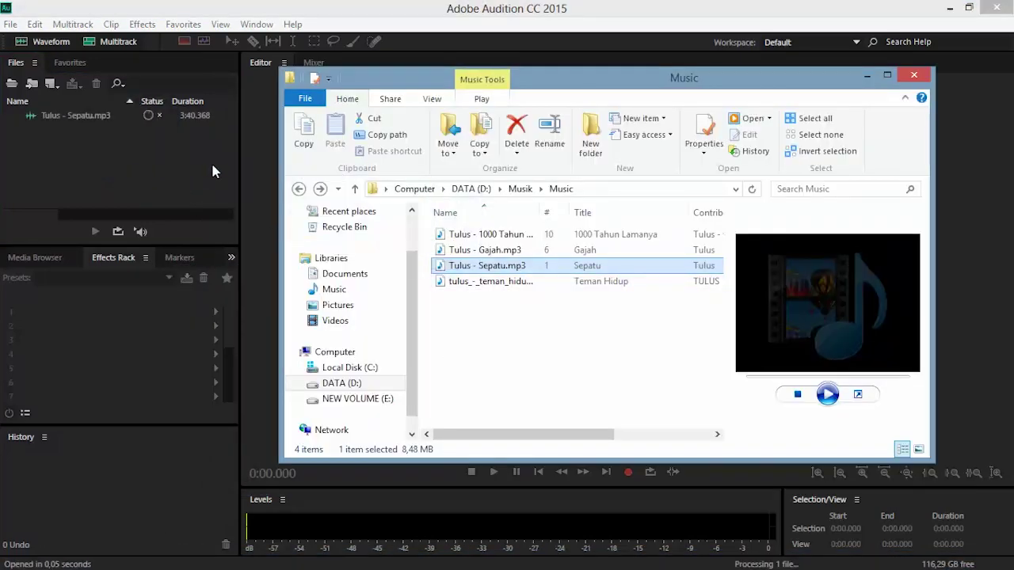
{"action": "left_click", "coordinate": [869, 75]}
{"action": "left_click", "coordinate": [148, 166]}
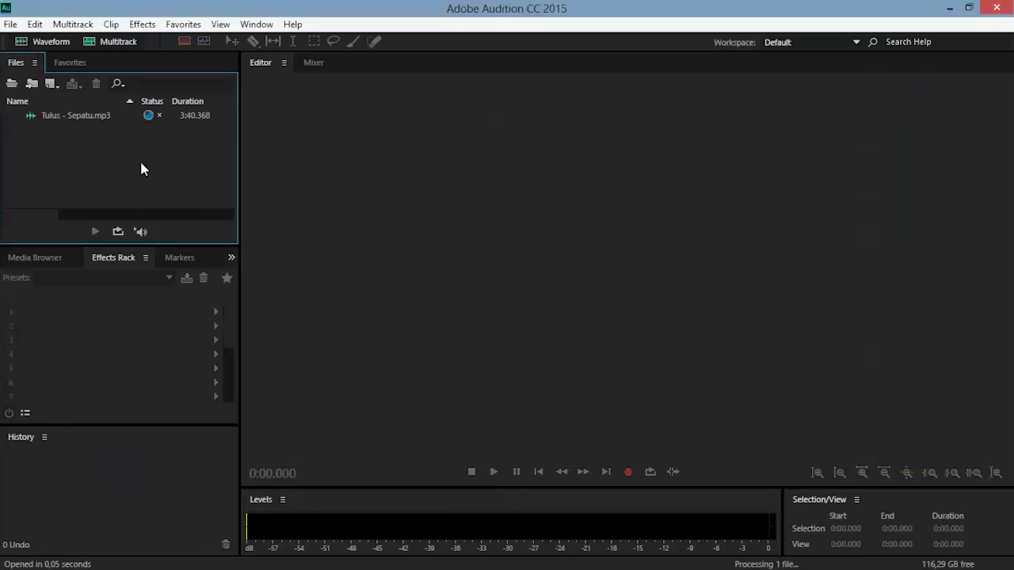
Open the imported song Tulus - Sepatu.mp3 in the waveform editor
{"action": "left_click", "coordinate": [100, 119]}
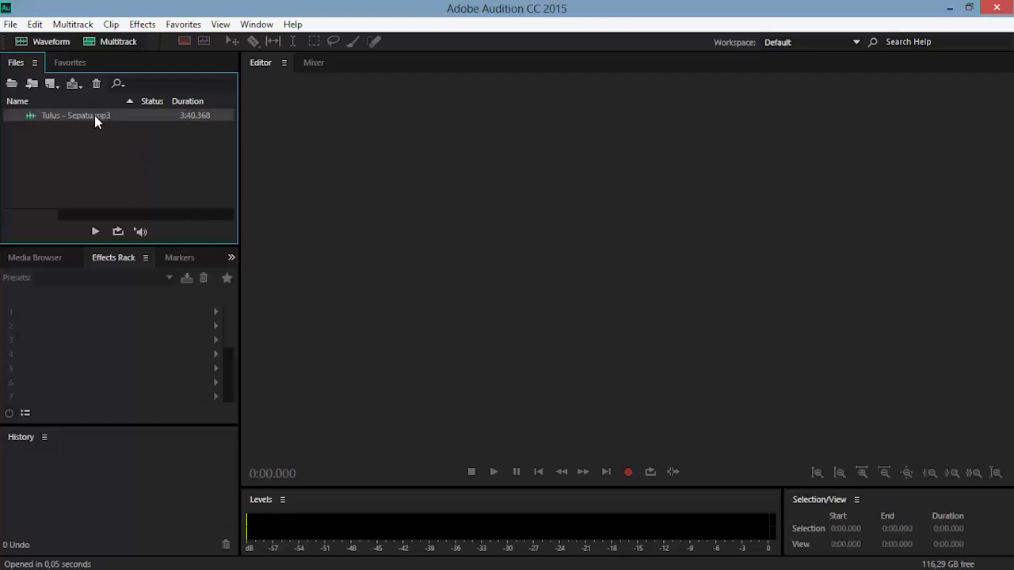
{"action": "left_click", "coordinate": [44, 43]}
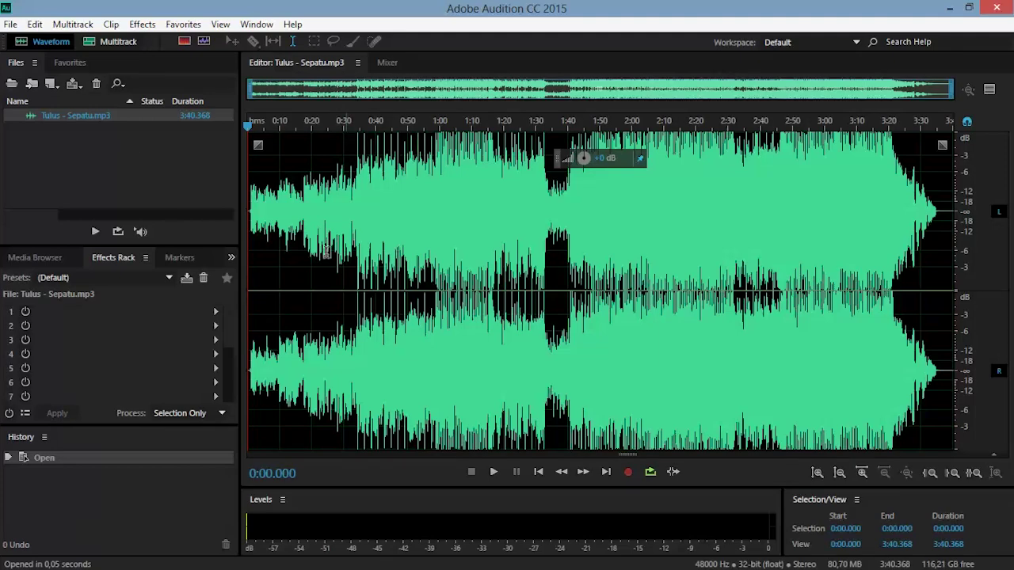
{"action": "left_click_drag", "start_coordinate": [306, 230], "coordinate": [646, 242]}
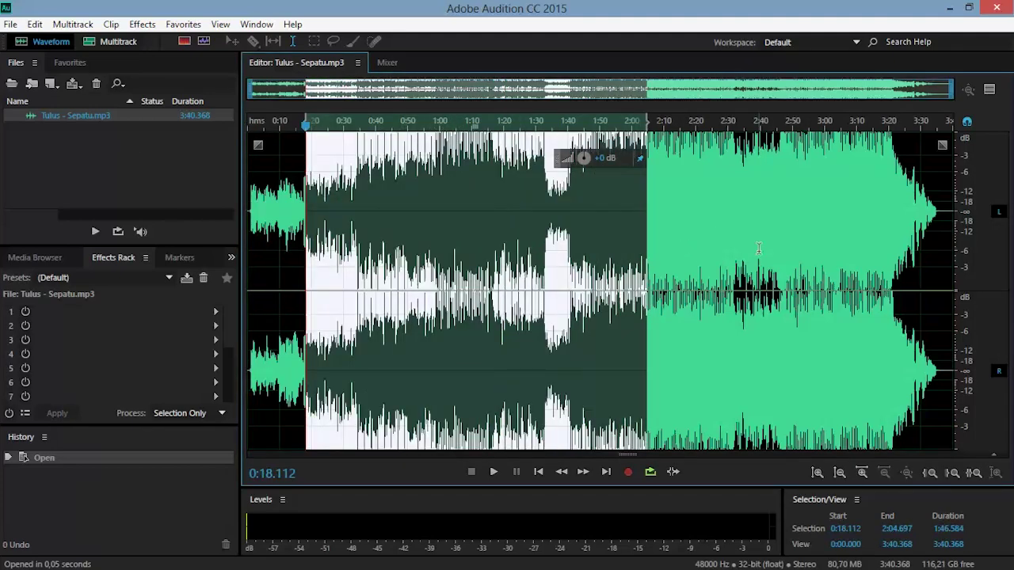
{"action": "left_click", "coordinate": [672, 317]}
{"action": "left_click_drag", "start_coordinate": [702, 309], "coordinate": [498, 237]}
{"action": "left_click", "coordinate": [352, 232]}
{"action": "left_click_drag", "start_coordinate": [295, 216], "coordinate": [465, 227]}
{"action": "left_click", "coordinate": [483, 225]}
{"action": "left_click_drag", "start_coordinate": [551, 229], "coordinate": [681, 243]}
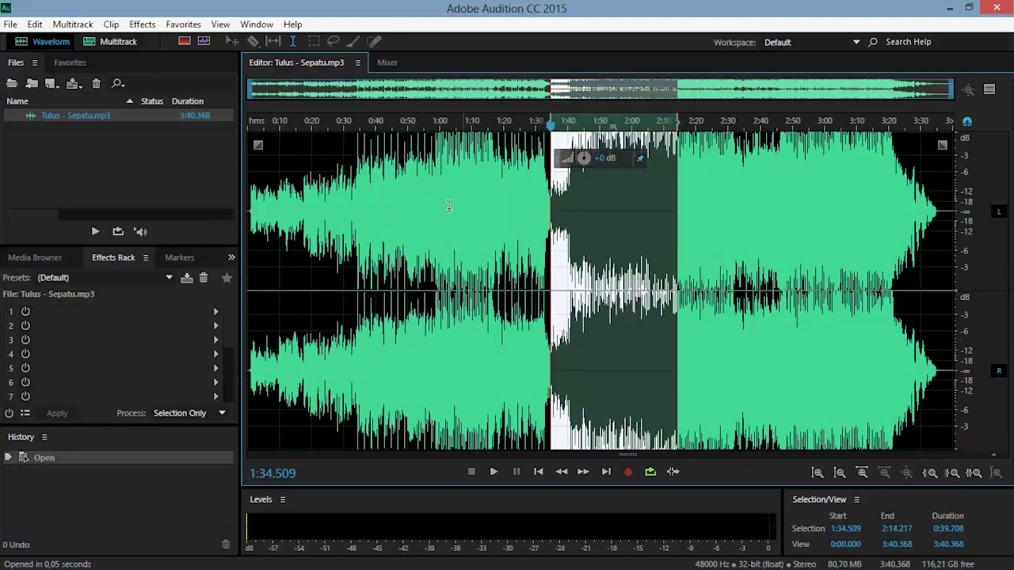
Preview a few seconds of the original song from about 0:45
{"action": "left_click", "coordinate": [392, 194]}
{"action": "key", "text": "space"}
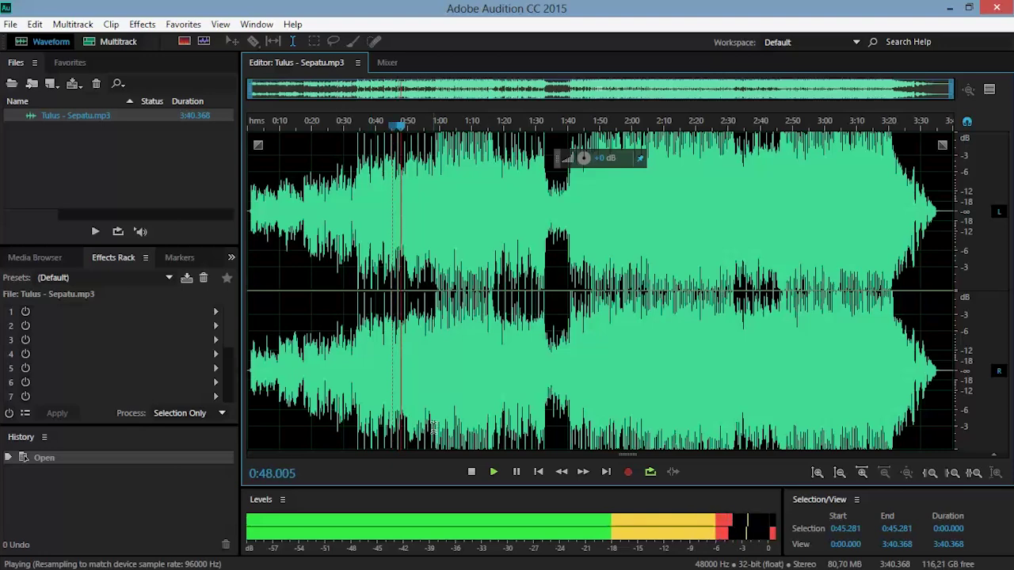
{"action": "key", "text": "space"}
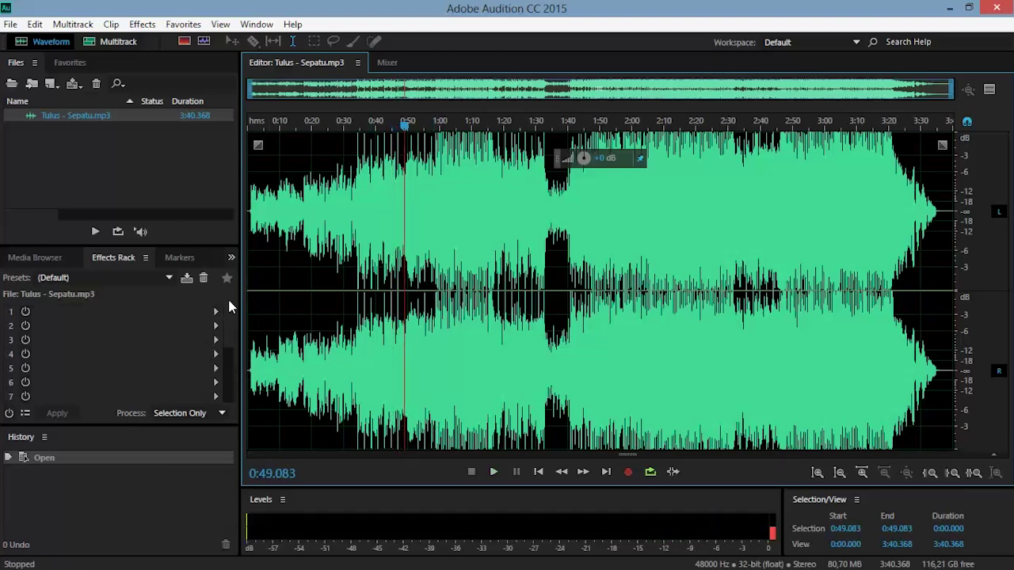
Add the Center Channel Extractor to slot 1 of the effects rack with the Vocal Remove preset
{"action": "left_click", "coordinate": [216, 311]}
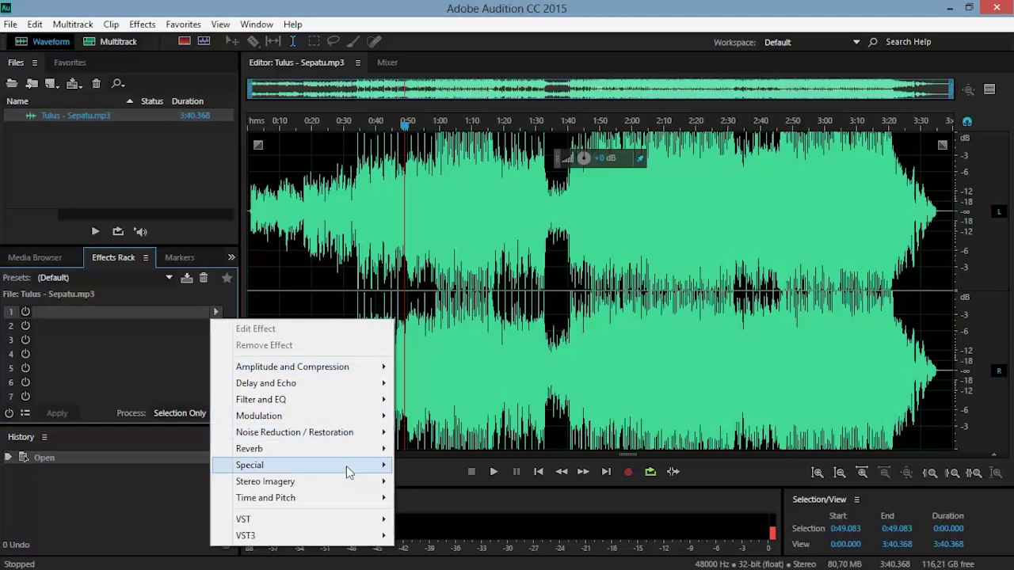
{"action": "mouse_move", "coordinate": [349, 473]}
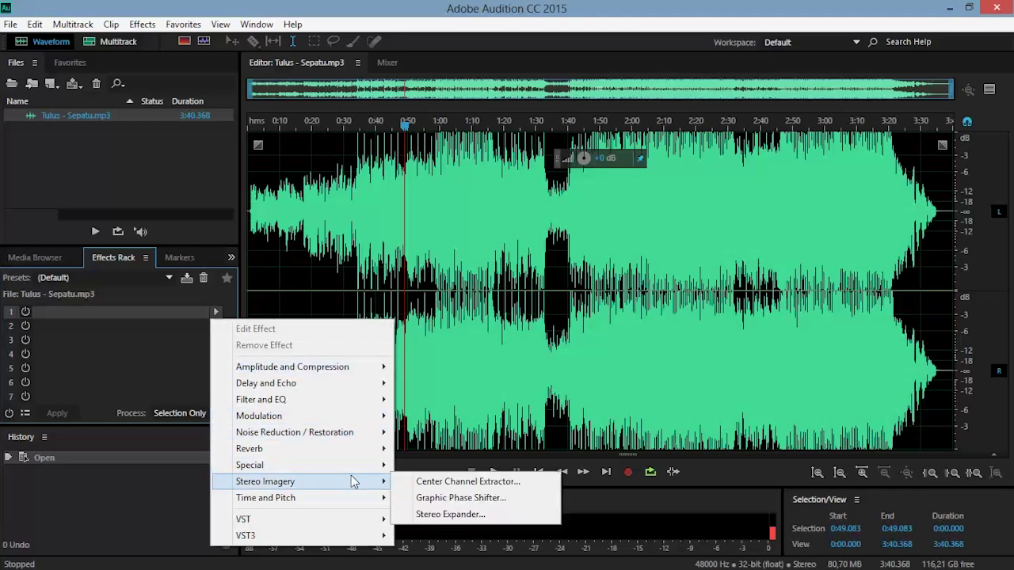
{"action": "left_click", "coordinate": [418, 482]}
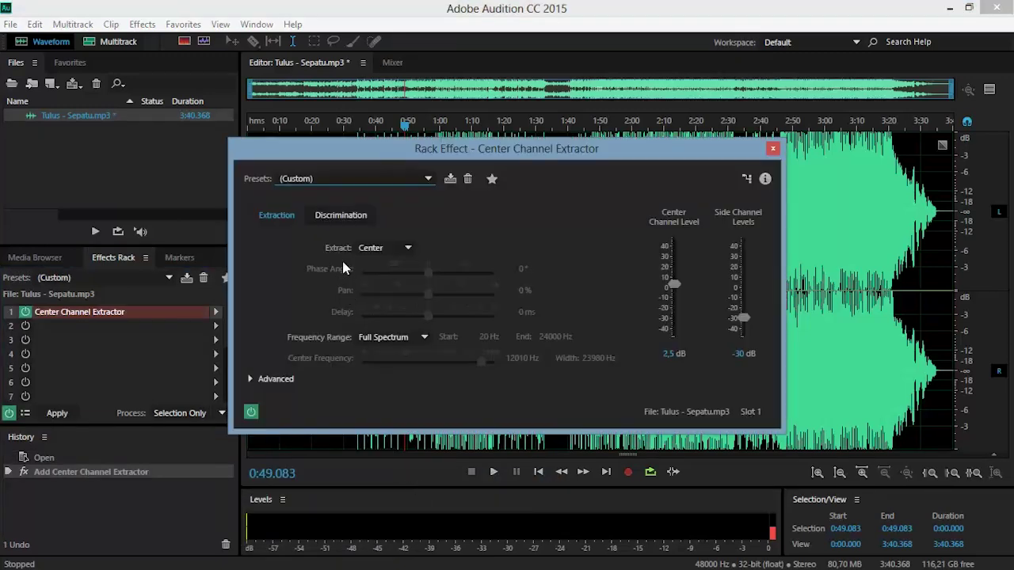
{"action": "left_click", "coordinate": [325, 178]}
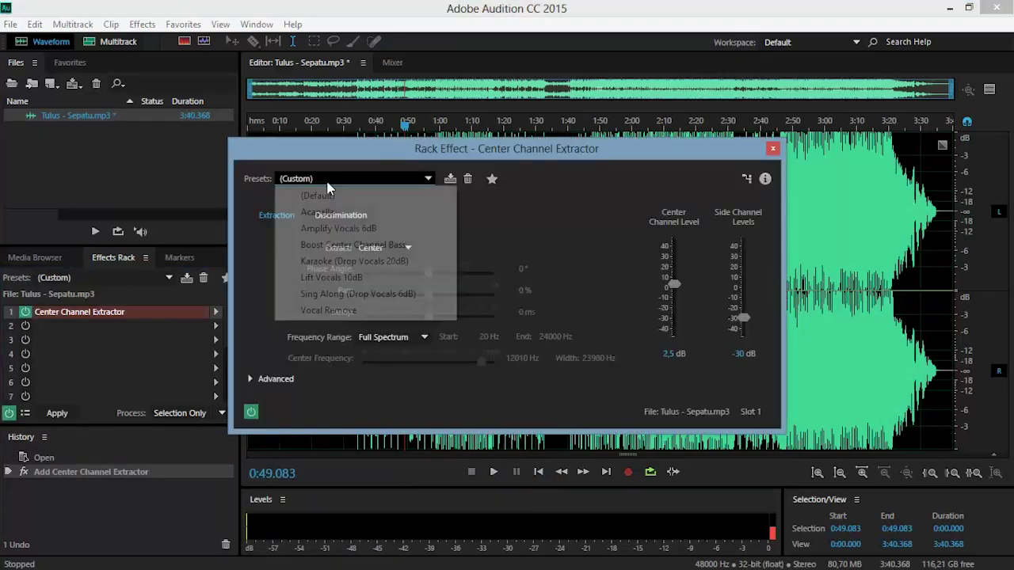
{"action": "left_click", "coordinate": [329, 311]}
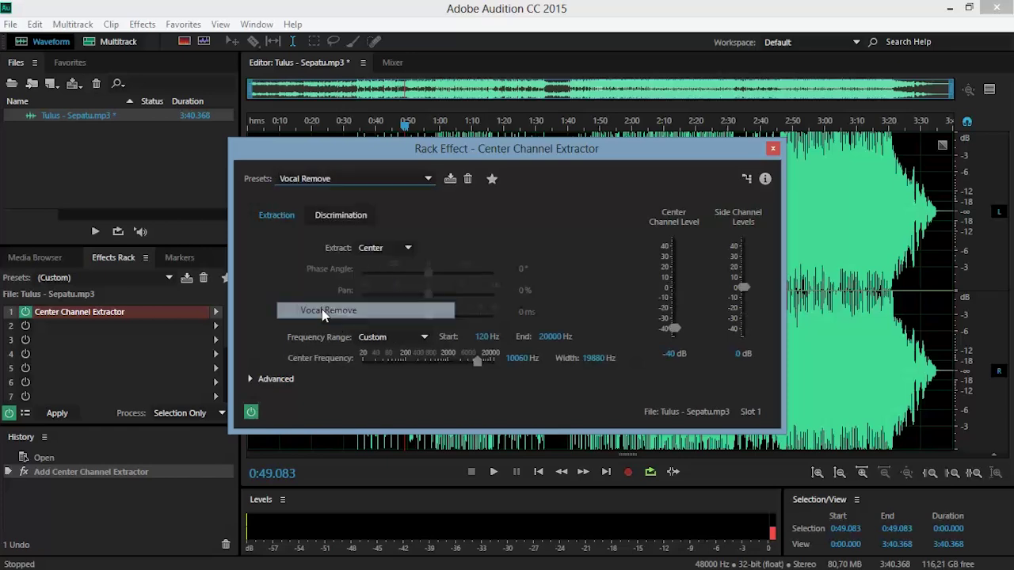
Show the Discrimination settings of the Center Channel Extractor and preview the song with the effect on
{"action": "left_click", "coordinate": [329, 215]}
{"action": "key", "text": "space"}
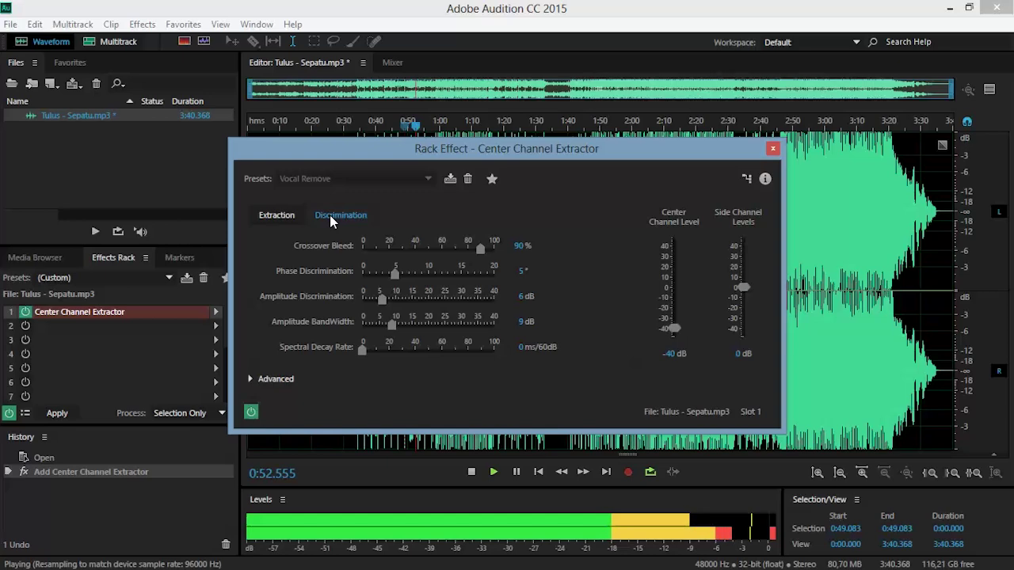
{"action": "key", "text": "space"}
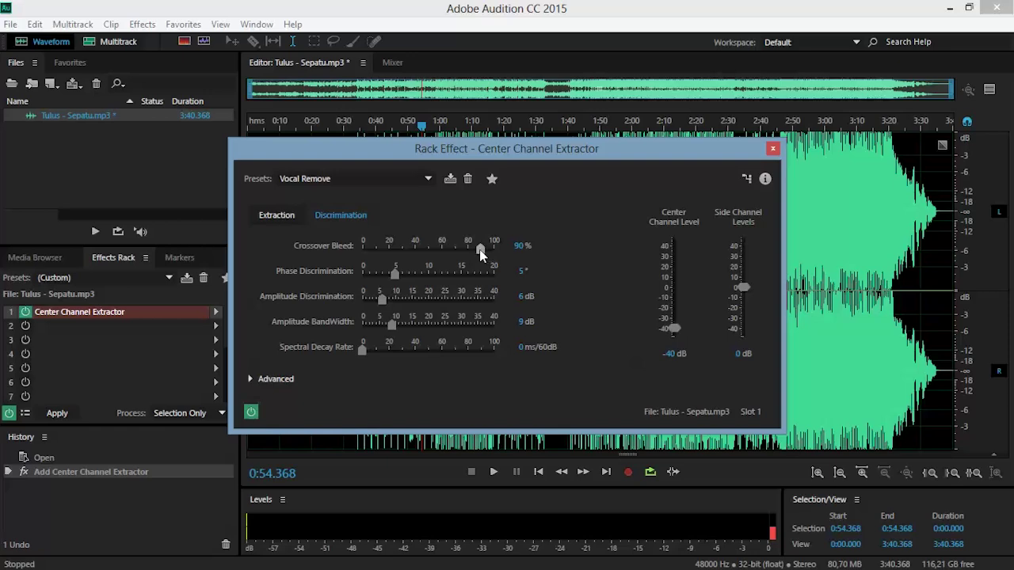
Set Crossover Bleed to 100%, Center Channel Level to -48 dB and Amplitude Discrimination to 0 dB, previewing the sound
{"action": "left_click", "coordinate": [515, 246]}
{"action": "key", "text": "Return"}
{"action": "left_click_drag", "start_coordinate": [673, 333], "coordinate": [675, 373]}
{"action": "left_click_drag", "start_coordinate": [381, 304], "coordinate": [319, 306]}
{"action": "key", "text": "space"}
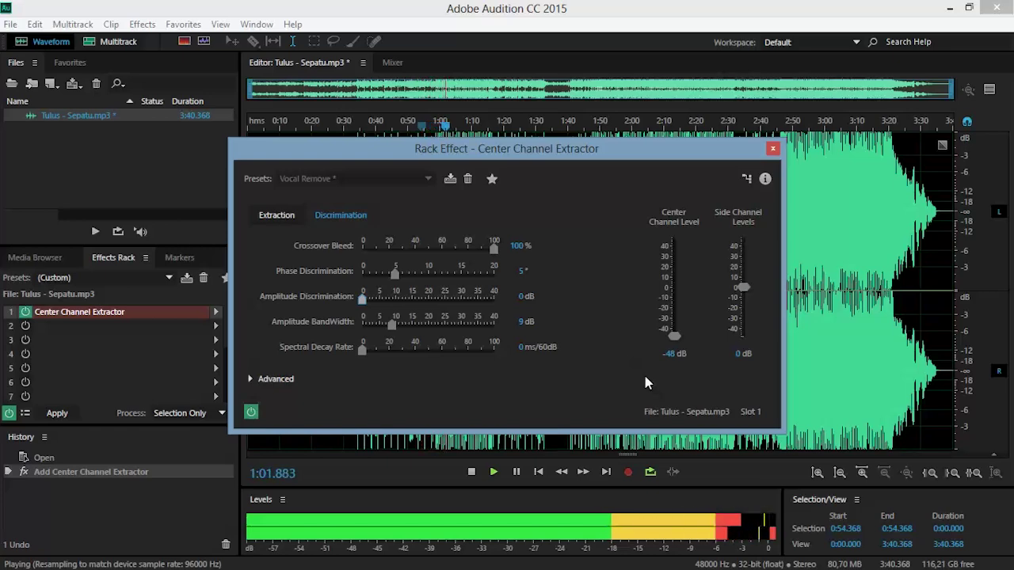
{"action": "key", "text": "space"}
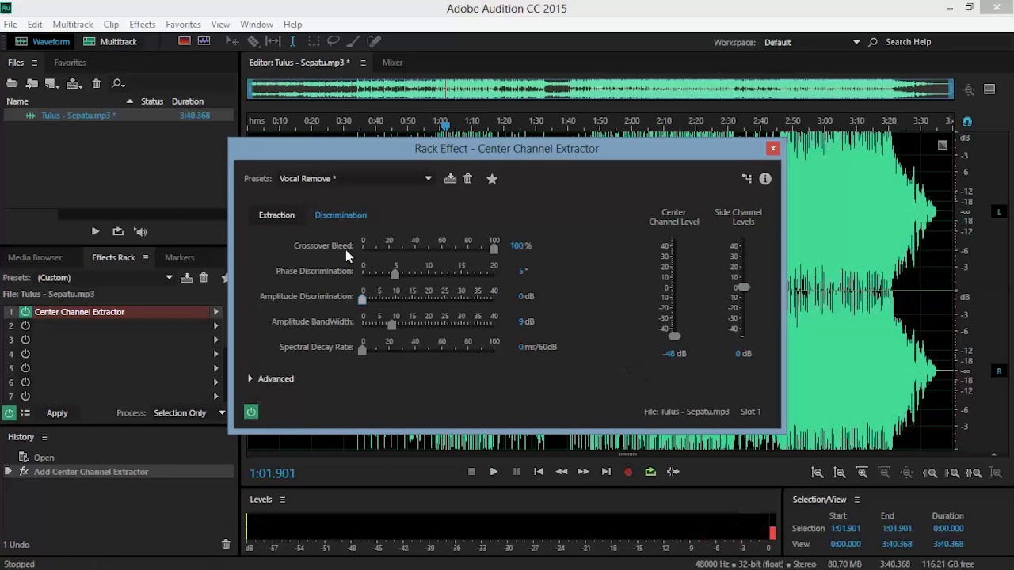
Set Phase Discrimination to 8° and play the song to hear the effect
{"action": "left_click", "coordinate": [521, 271]}
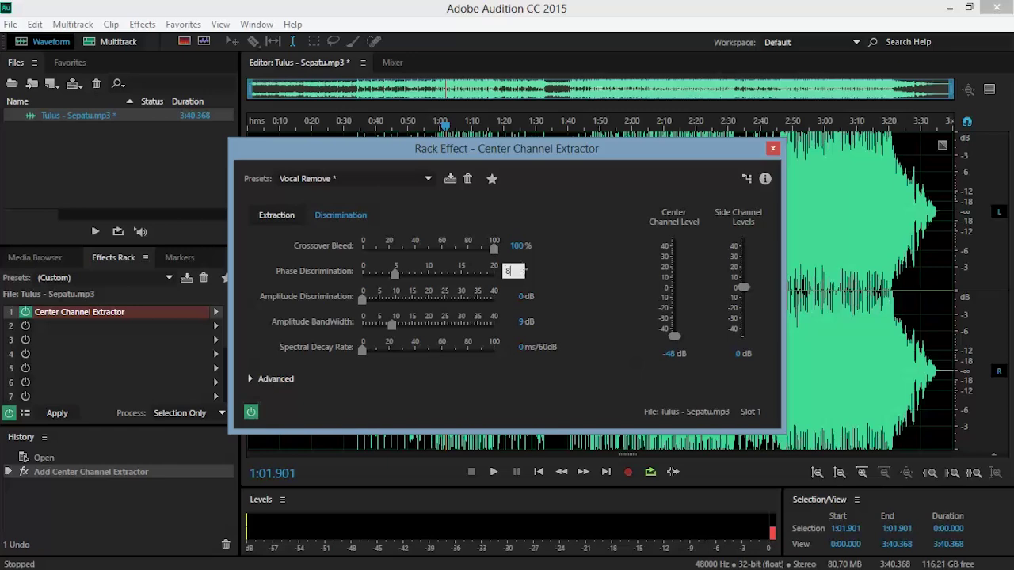
{"action": "key", "text": "Return"}
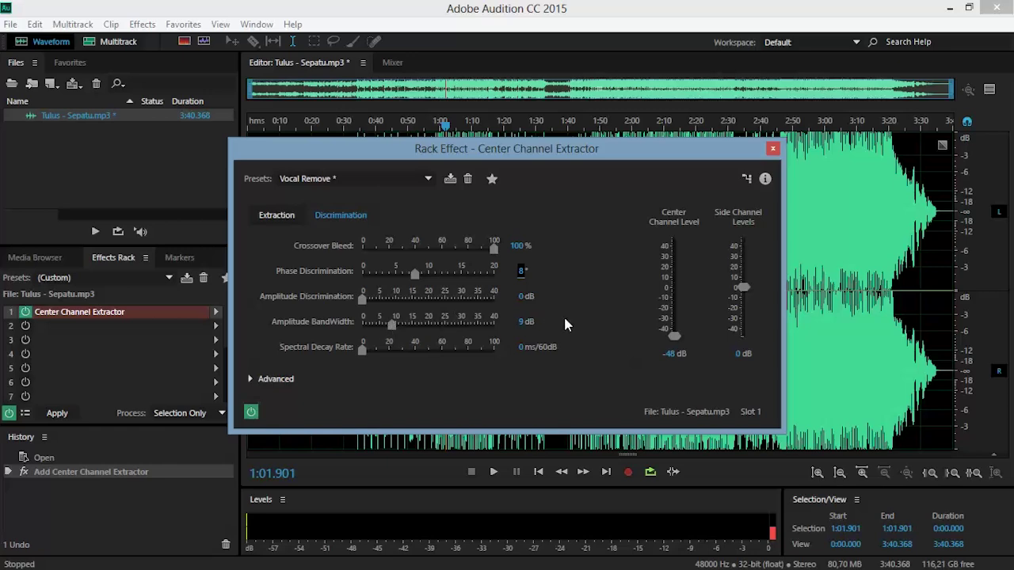
{"action": "key", "text": "space"}
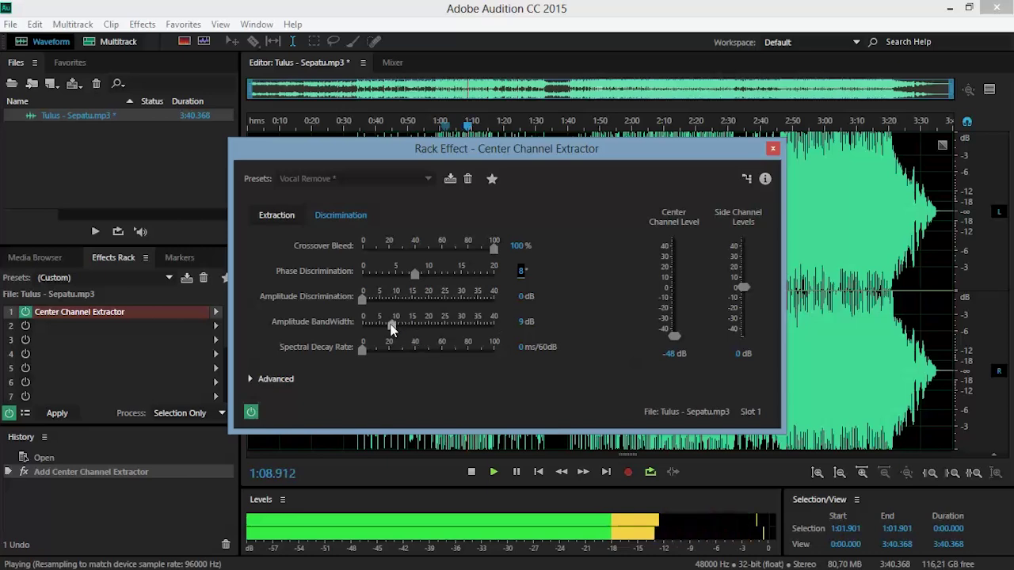
Try Amplitude BandWidth values of about 3.4 dB and 10.4 dB, checking the sound by playback
{"action": "left_click_drag", "start_coordinate": [390, 329], "coordinate": [374, 331]}
{"action": "key", "text": "space"}
{"action": "key", "text": "space"}
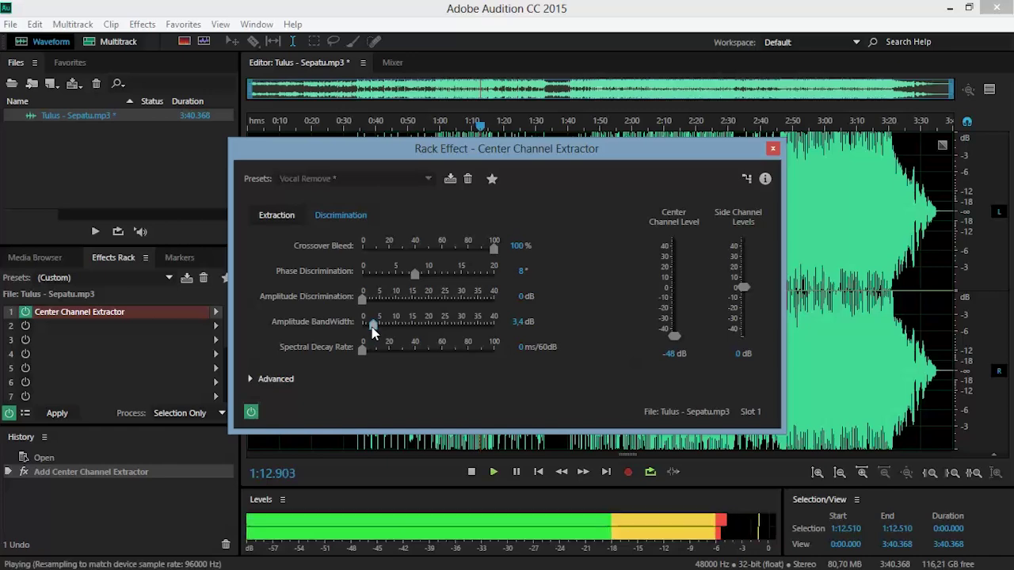
{"action": "key", "text": "space"}
{"action": "left_click_drag", "start_coordinate": [374, 331], "coordinate": [396, 334]}
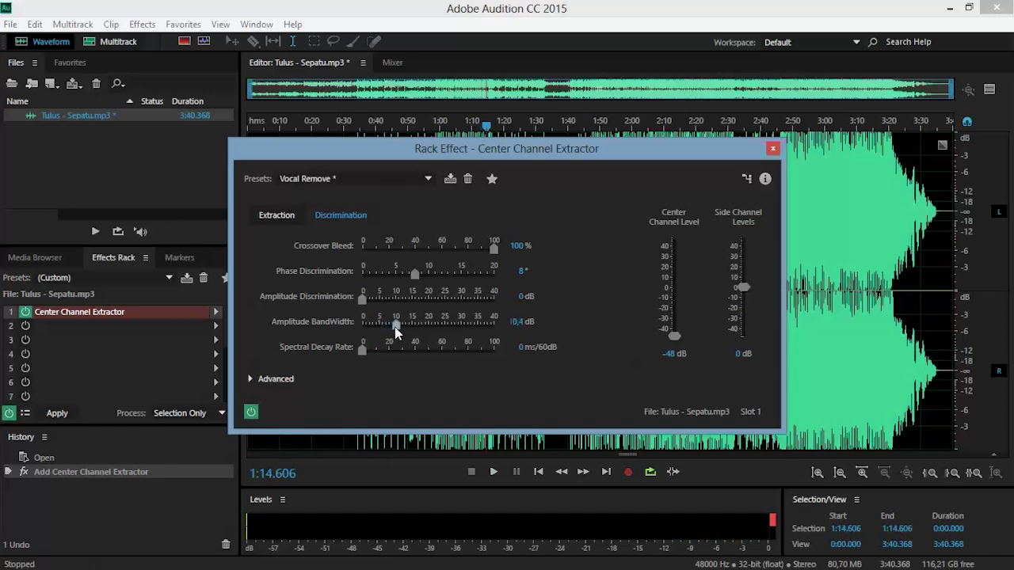
Set the Amplitude BandWidth to 11 dB
{"action": "left_click", "coordinate": [515, 321]}
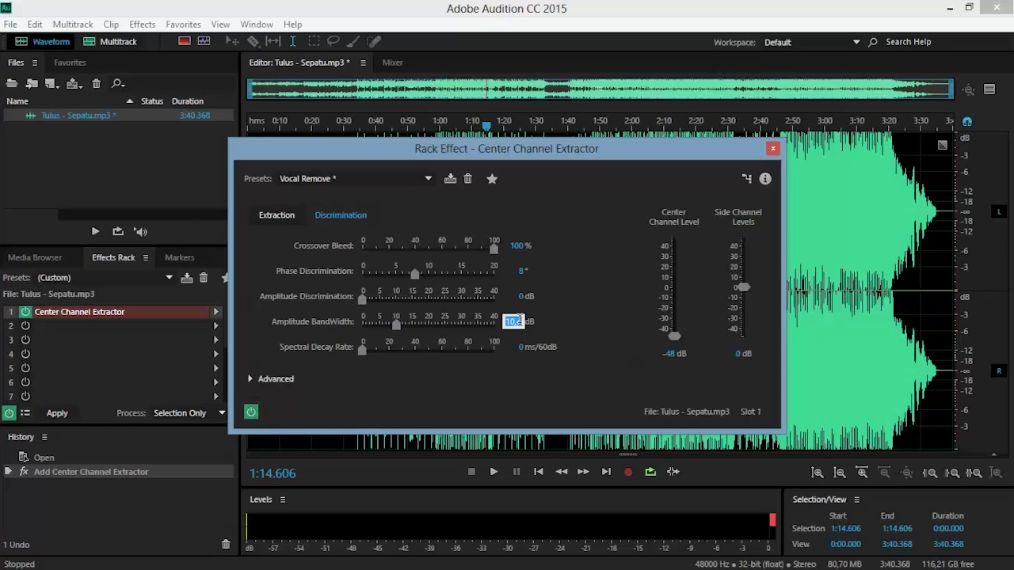
{"action": "type", "text": "11"}
{"action": "key", "text": "Return"}
Compare the song with and without the Center Channel Extractor by switching the effect off and on during playback
{"action": "key", "text": "space"}
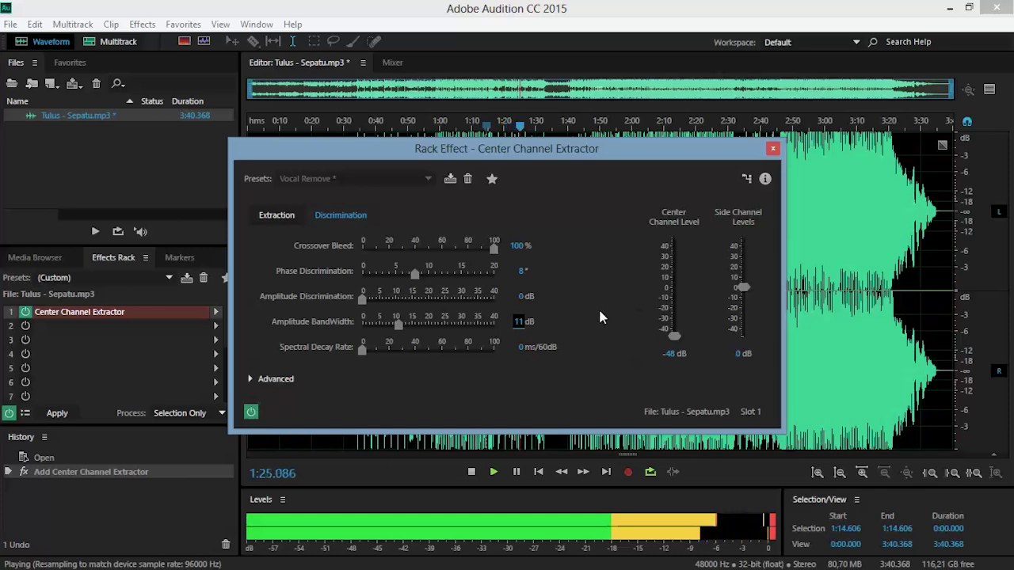
{"action": "left_click", "coordinate": [251, 412]}
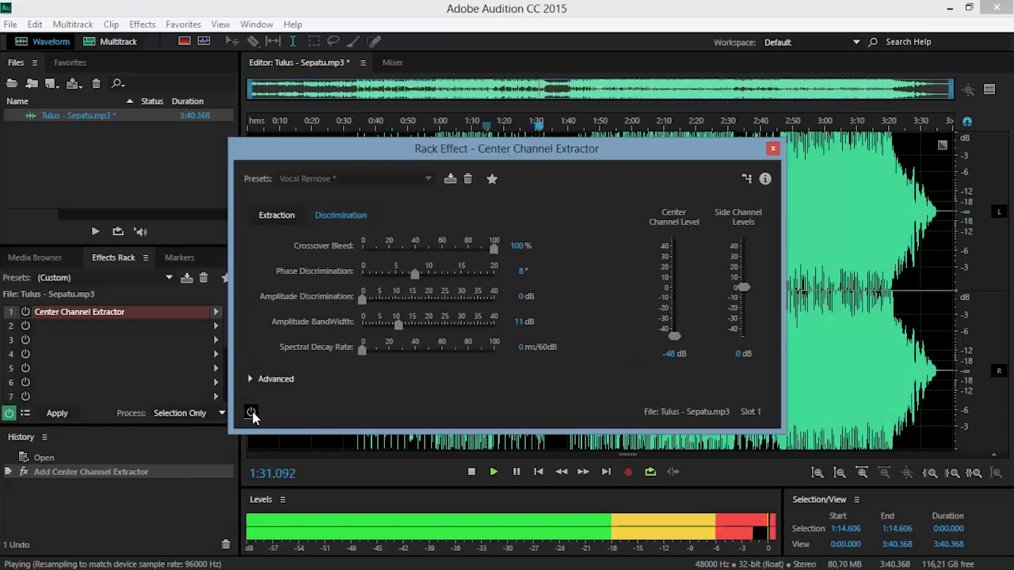
{"action": "left_click", "coordinate": [251, 412]}
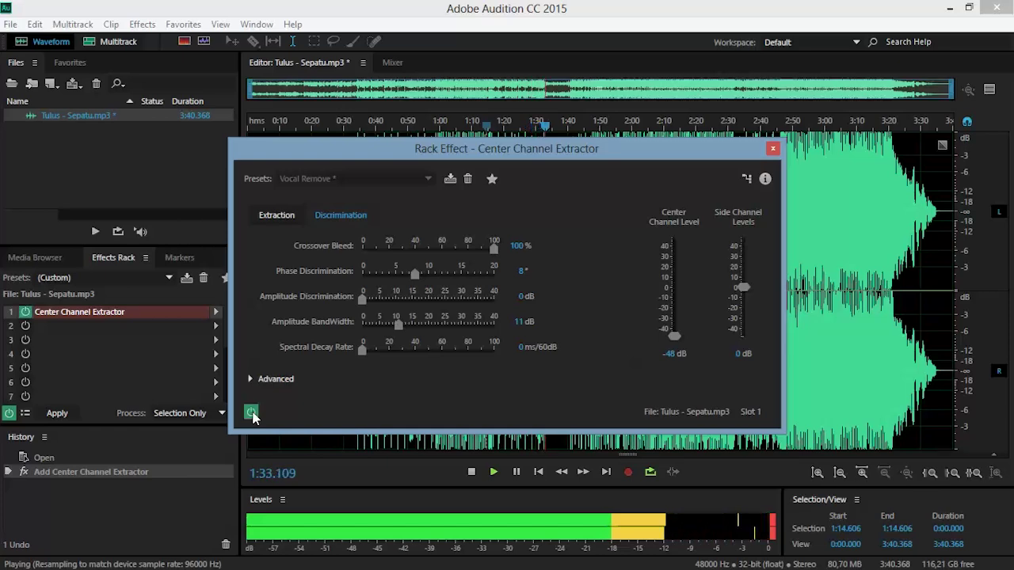
{"action": "left_click", "coordinate": [251, 412]}
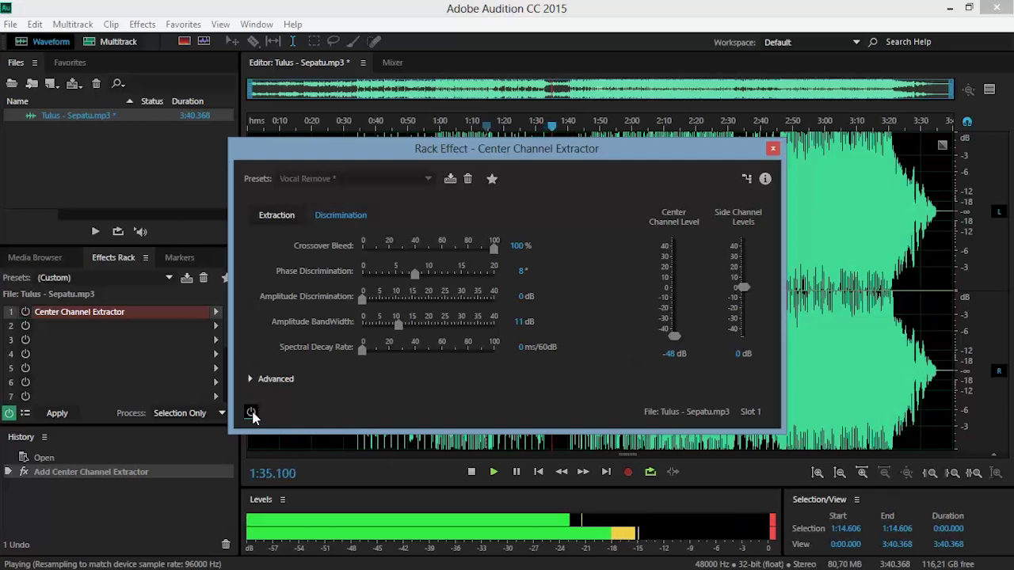
{"action": "left_click", "coordinate": [251, 412]}
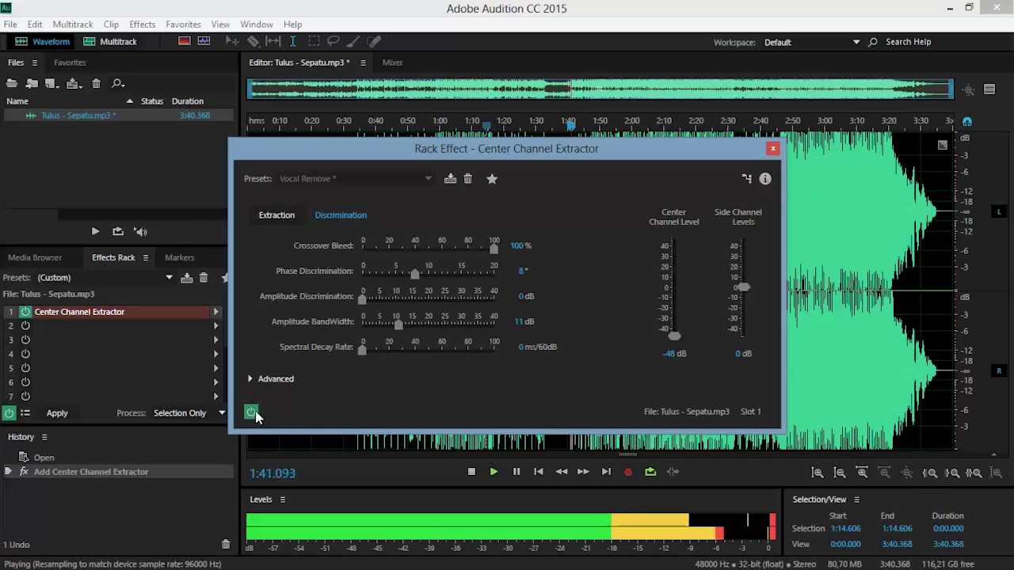
{"action": "left_click", "coordinate": [251, 412]}
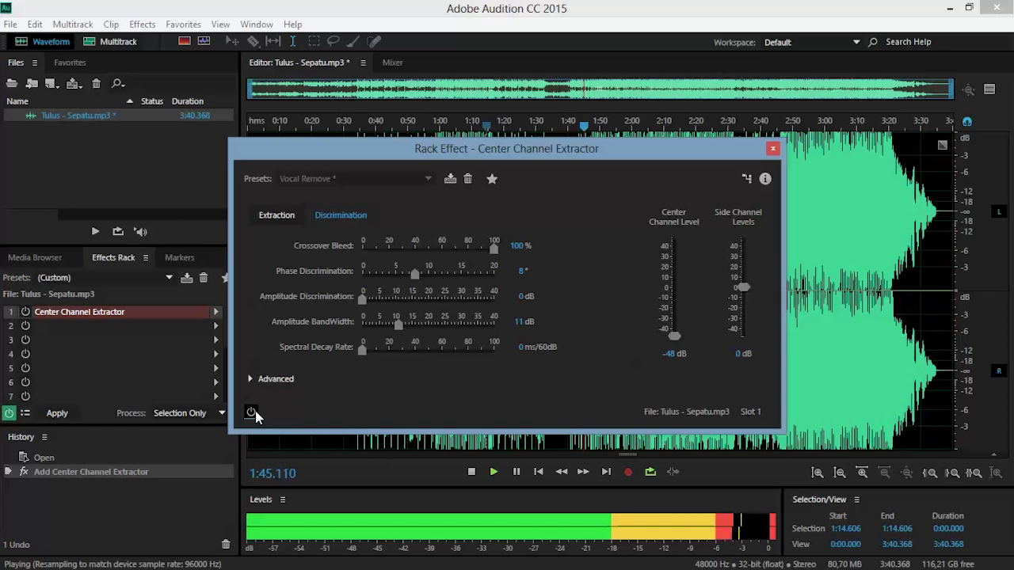
{"action": "left_click", "coordinate": [251, 413]}
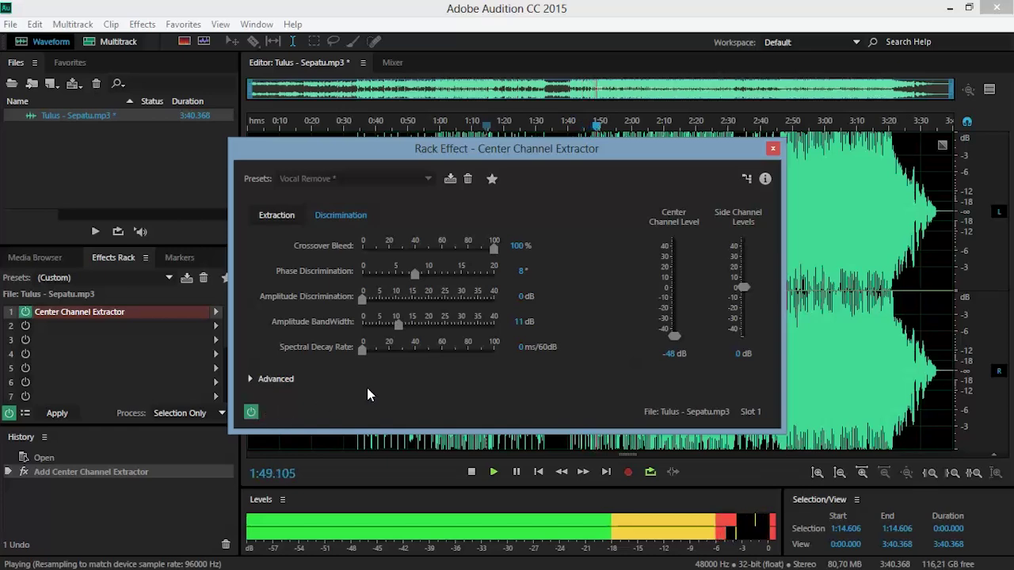
{"action": "key", "text": "space"}
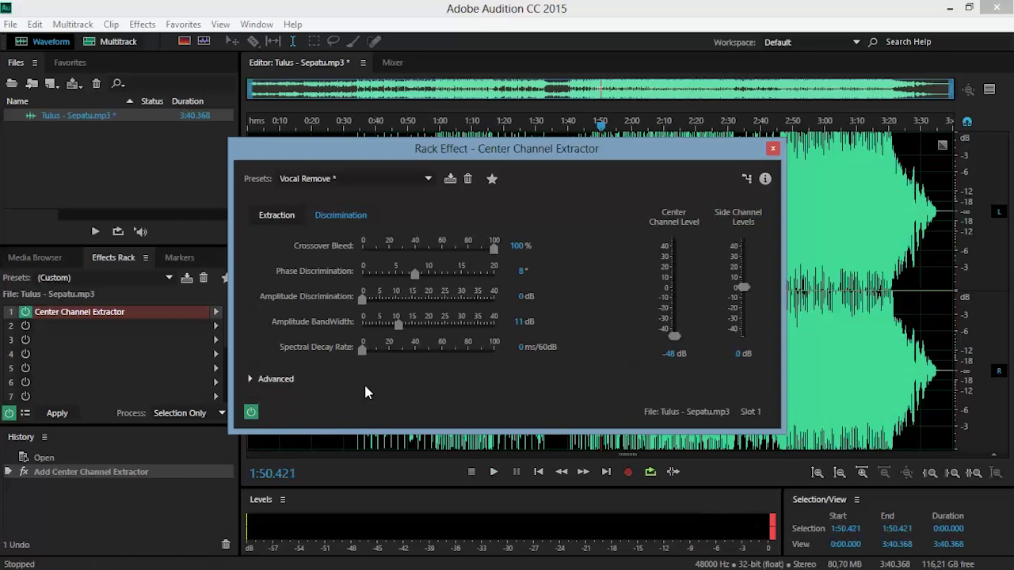
Close the Center Channel Extractor settings and apply the effects rack to the entire song
{"action": "left_click", "coordinate": [277, 215]}
{"action": "left_click", "coordinate": [337, 219]}
{"action": "left_click", "coordinate": [772, 150]}
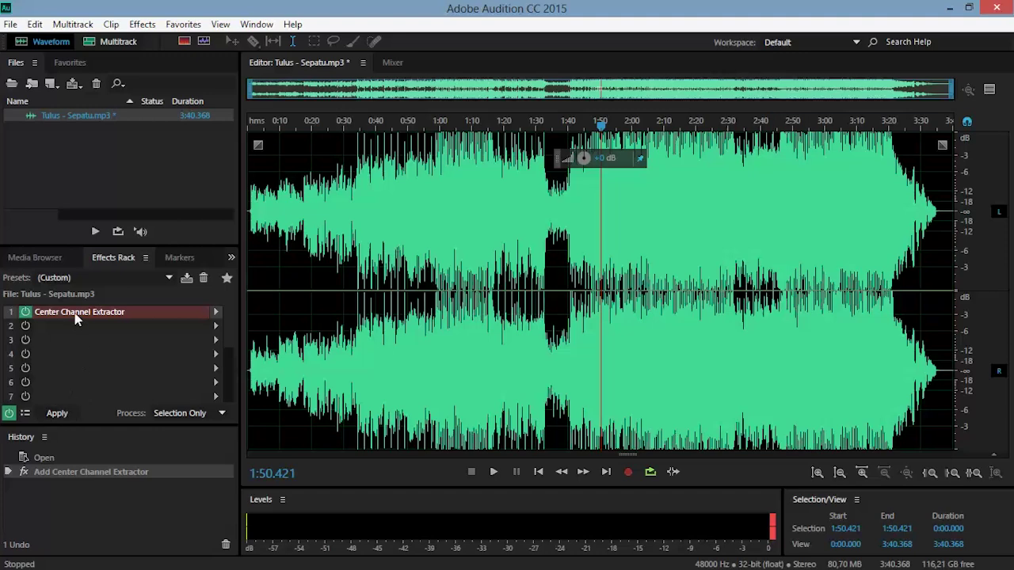
{"action": "left_click", "coordinate": [57, 417]}
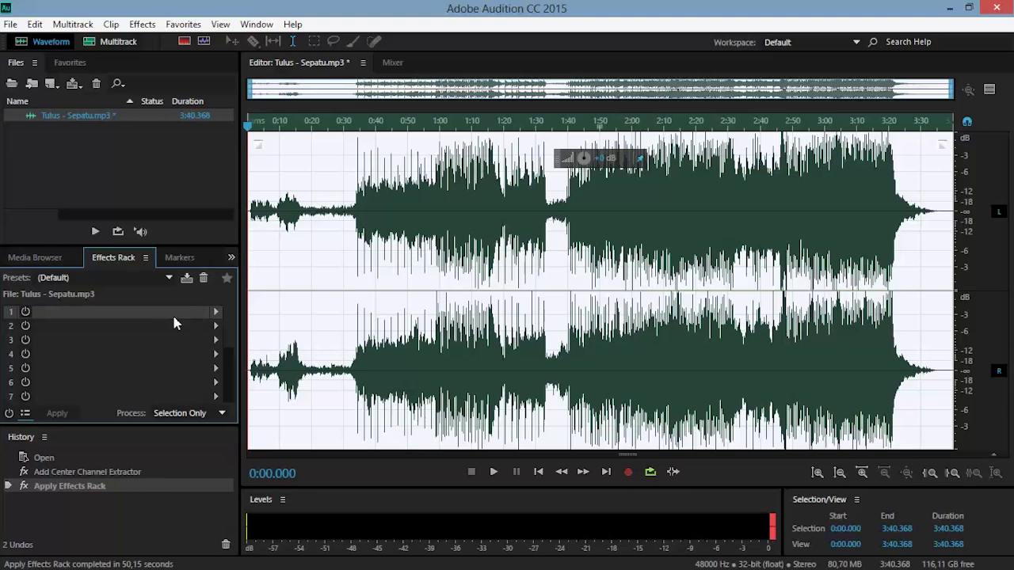
Play the processed song from the start, jump to about 0:37 and further along to check the vocal removal, and stop playback
{"action": "key", "text": "space"}
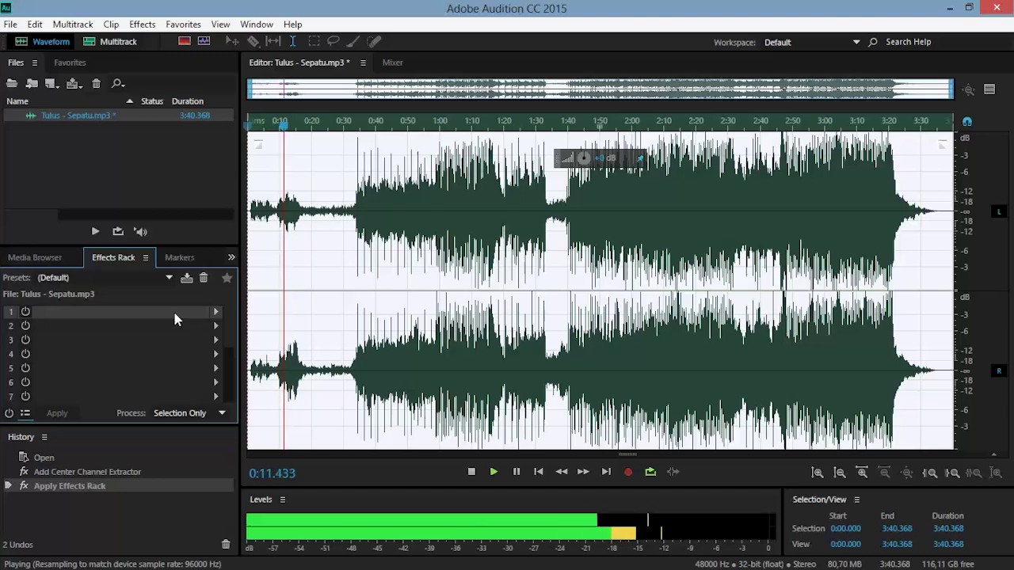
{"action": "left_click", "coordinate": [367, 133]}
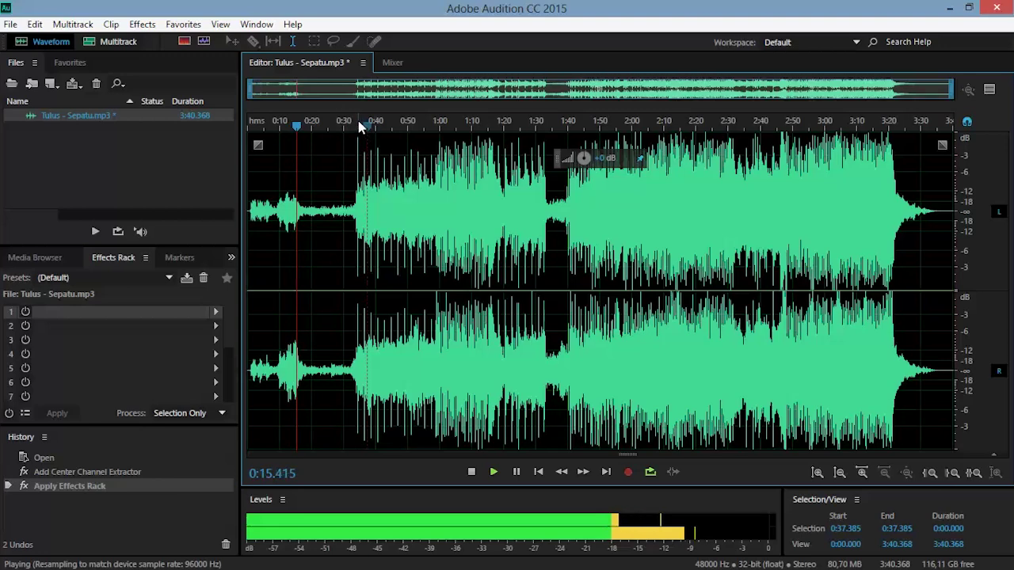
{"action": "left_click", "coordinate": [359, 125]}
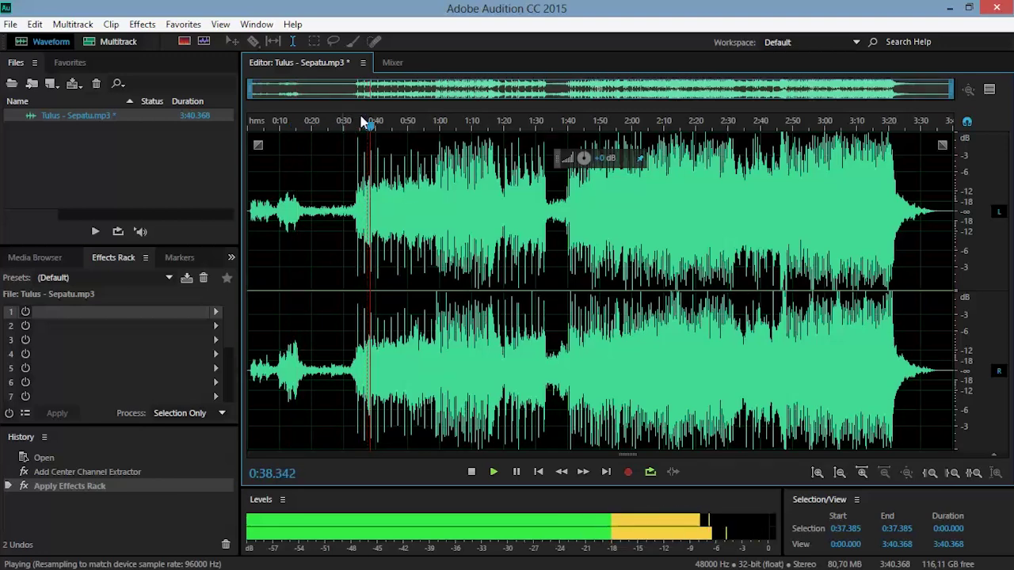
{"action": "left_click", "coordinate": [421, 121]}
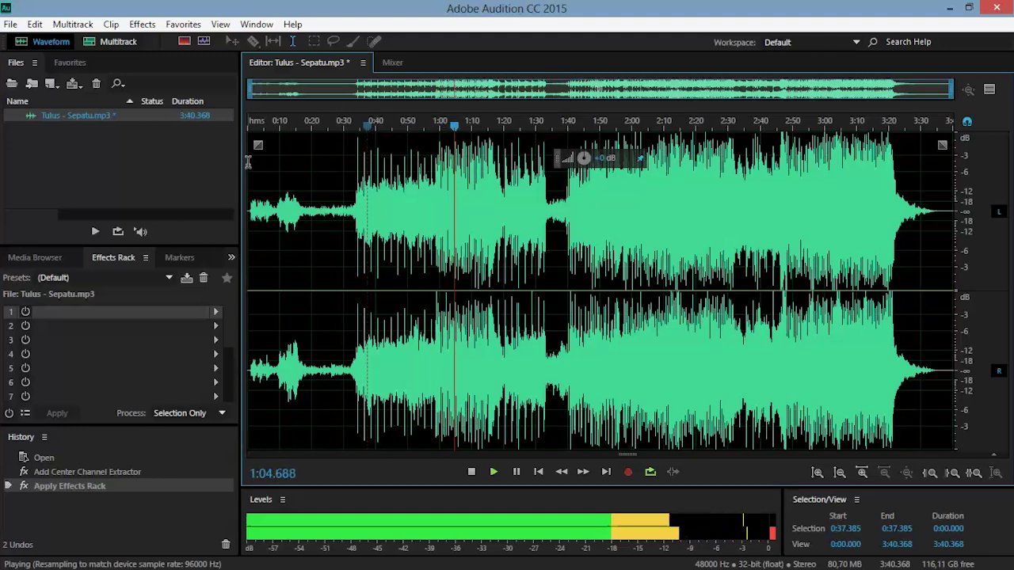
{"action": "key", "text": "space"}
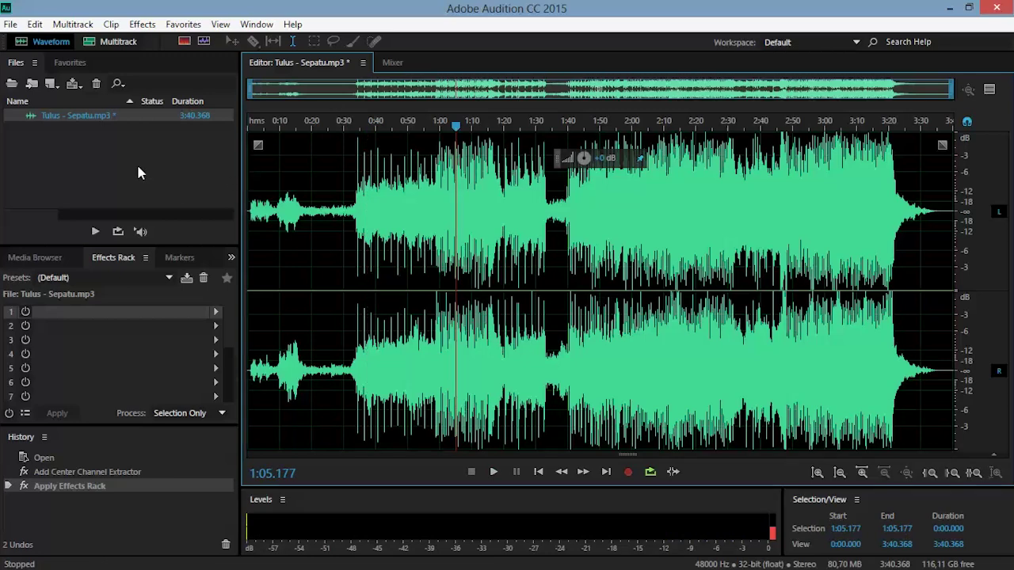
Set up a file export of the processed song with the file name "Tulus - Sepatu (Remove Vocal ).mp3"
{"action": "left_click", "coordinate": [10, 24]}
{"action": "mouse_move", "coordinate": [235, 309]}
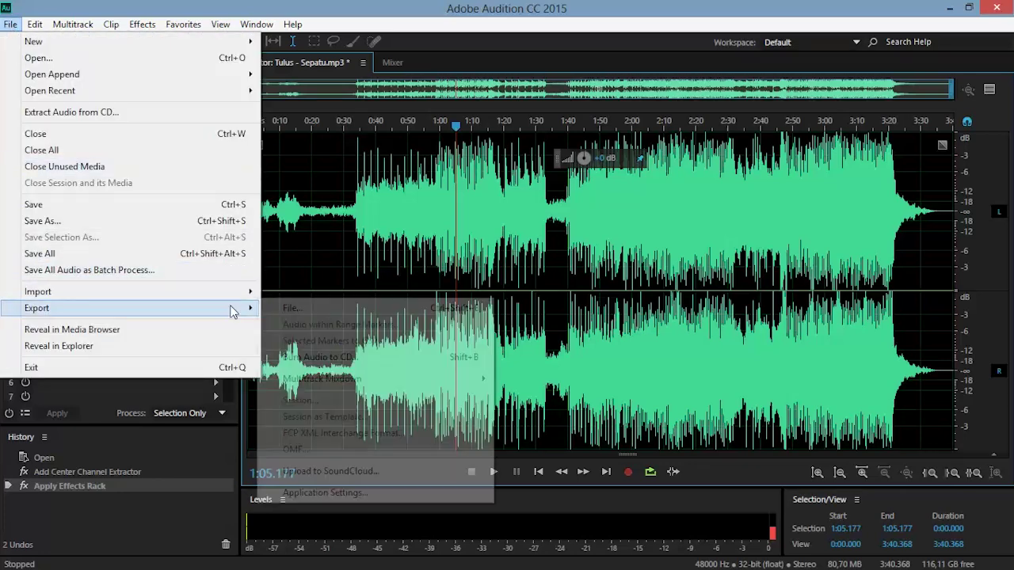
{"action": "left_click", "coordinate": [286, 308]}
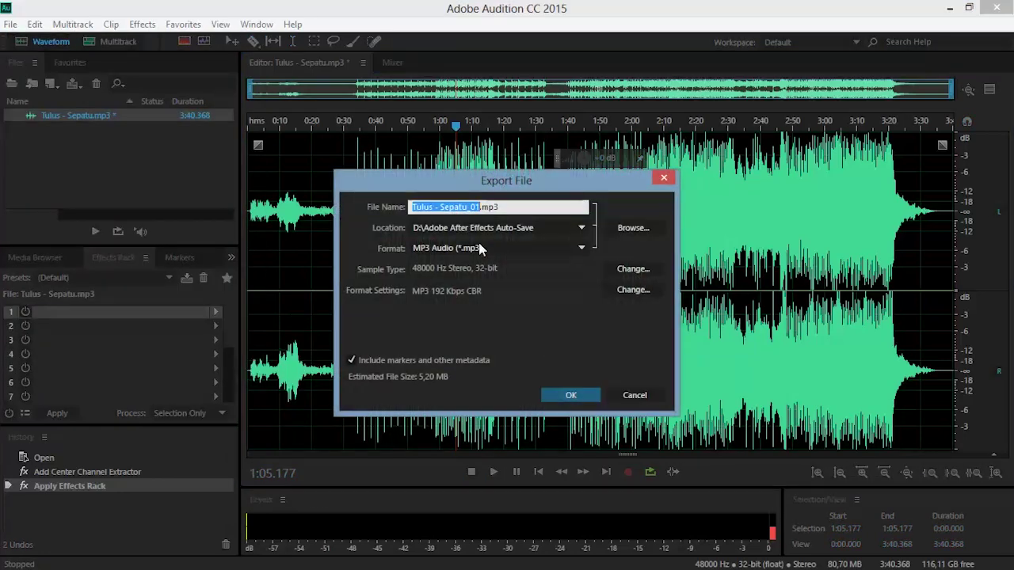
{"action": "left_click", "coordinate": [480, 206]}
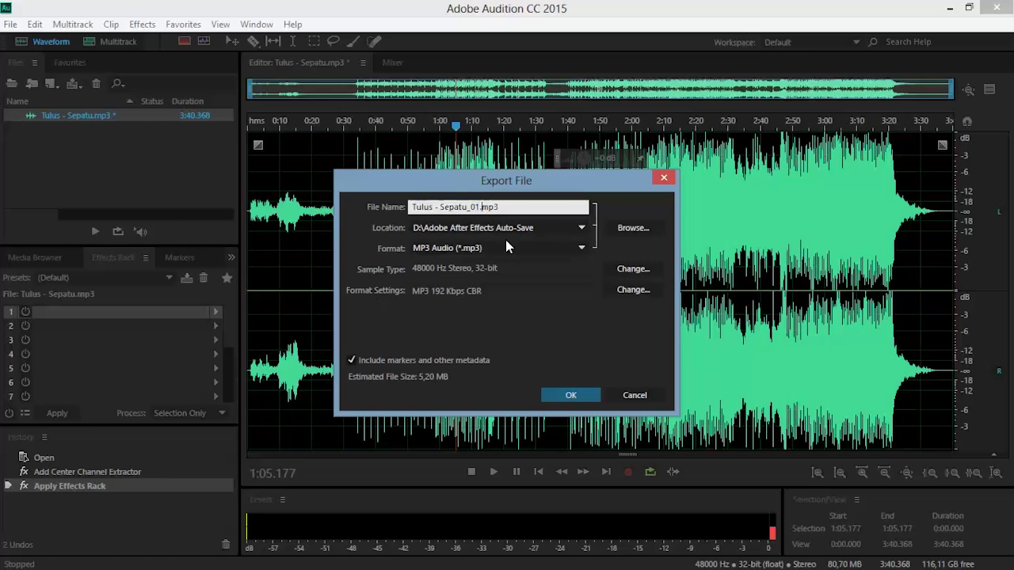
{"action": "key", "text": "BackSpace"}
{"action": "key", "text": "BackSpace"}
{"action": "key", "text": "BackSpace"}
{"action": "type", "text": "REmove Vocal )"}
{"action": "left_click", "coordinate": [474, 206]}
{"action": "key", "text": "BackSpace"}
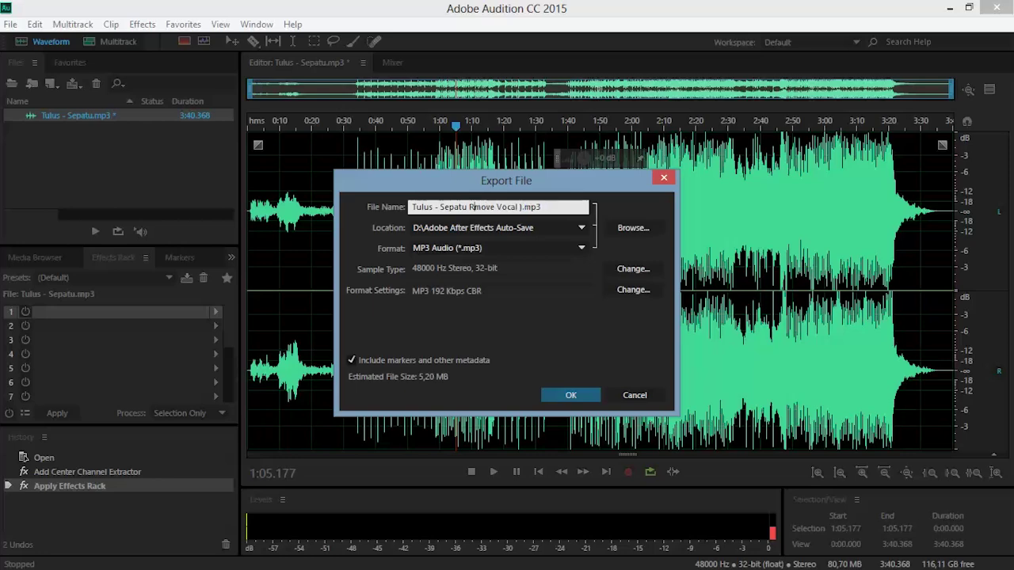
{"action": "type", "text": "e"}
{"action": "type", "text": "(Re"}
Export the song, accepting the compressed lossy format, and minimize the Audition window to show the desktop
{"action": "left_click", "coordinate": [568, 395]}
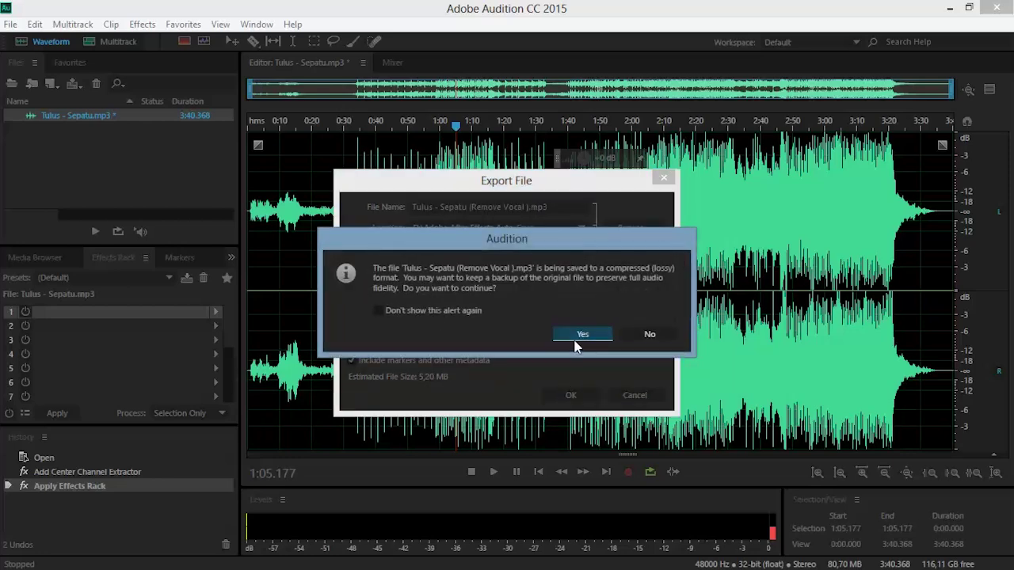
{"action": "left_click", "coordinate": [590, 332]}
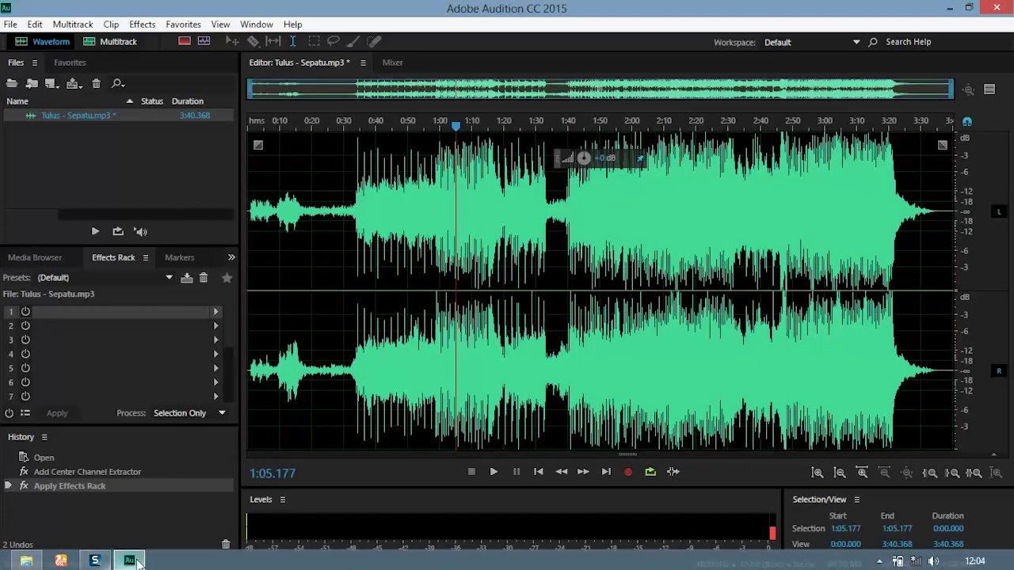
{"action": "mouse_move", "coordinate": [131, 561]}
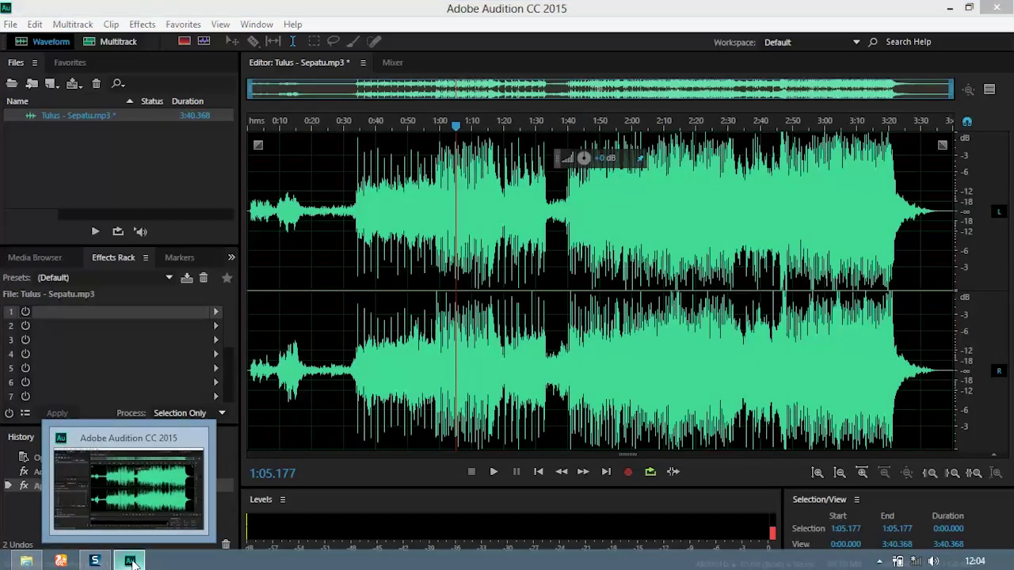
{"action": "left_click", "coordinate": [131, 562]}
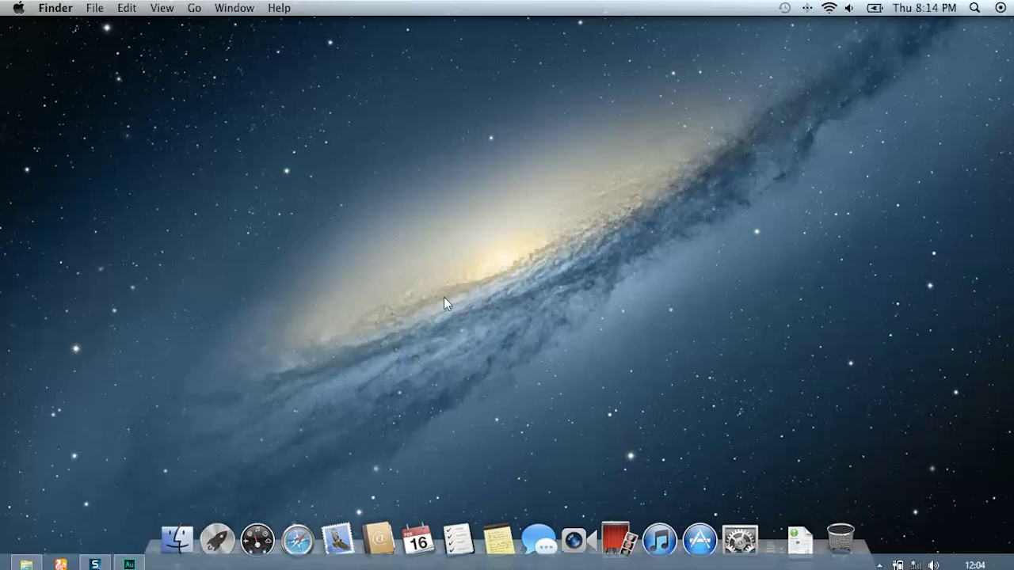